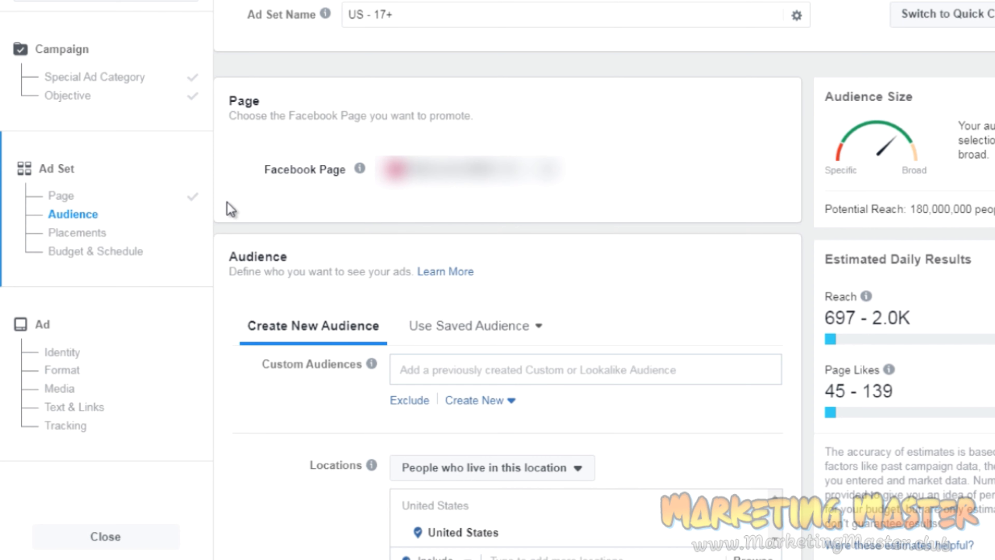
Review the choices for creating a new audience and the location matching options of the ad set's audience
scroll(229, 208, "down", 5)
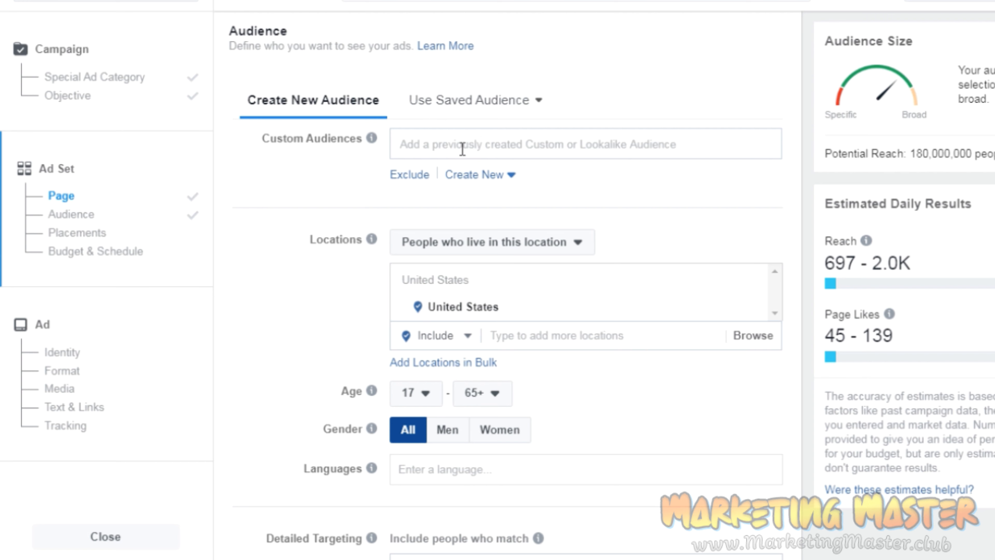
left_click(476, 184)
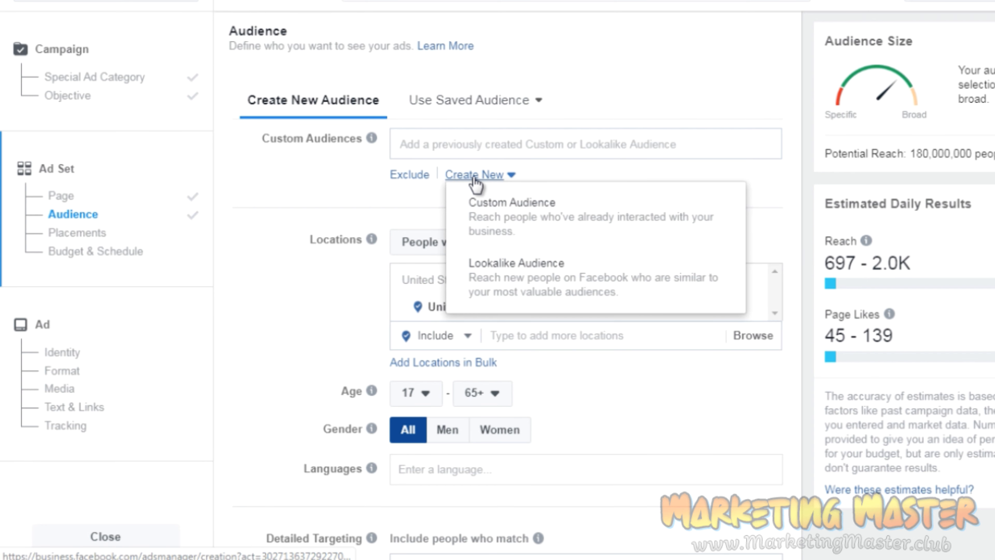
left_click(305, 216)
scroll(305, 216, "down", 5)
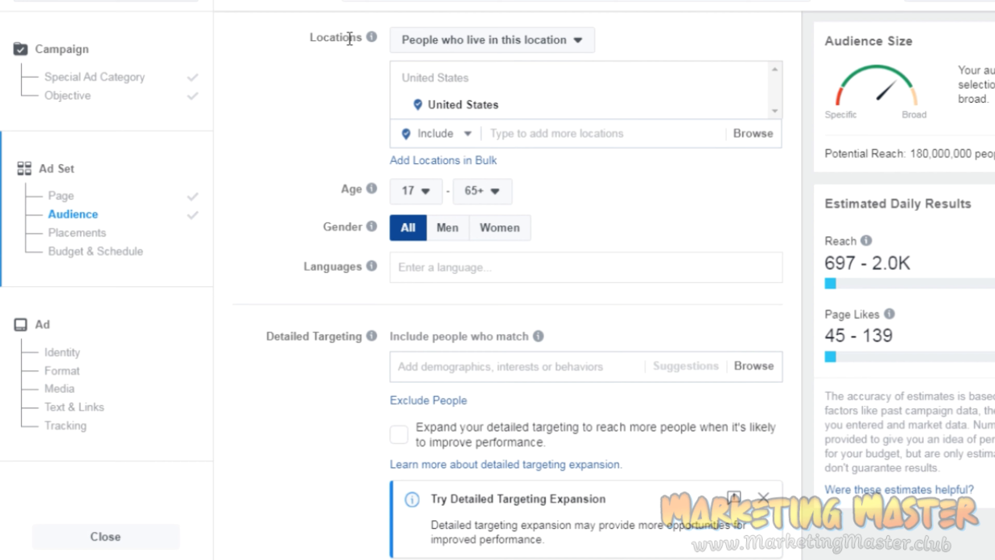
left_click(464, 49)
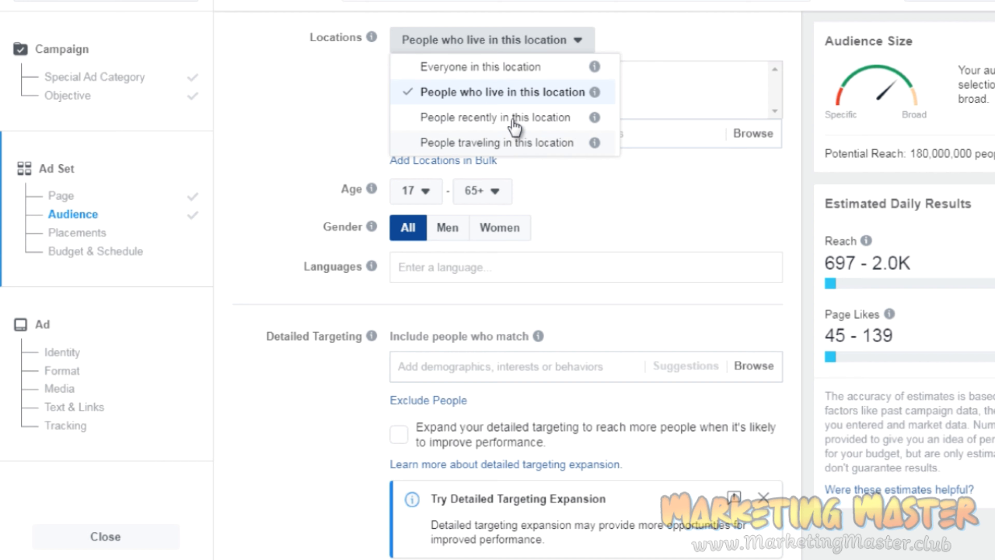
left_click(339, 87)
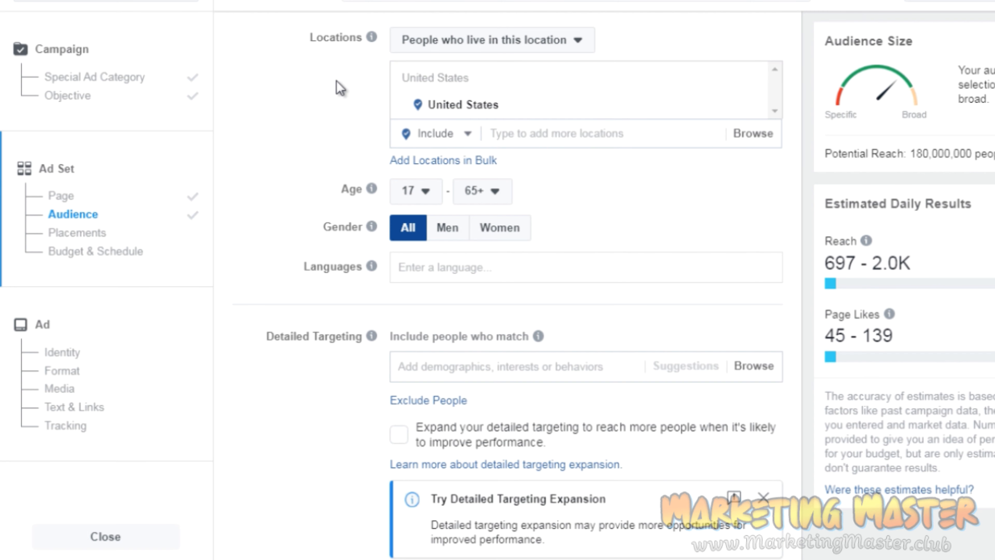
Replace the United States with Dhaka, Dhaka Division, Bangladesh as the included audience location
mouse_move(566, 107)
left_click(750, 96)
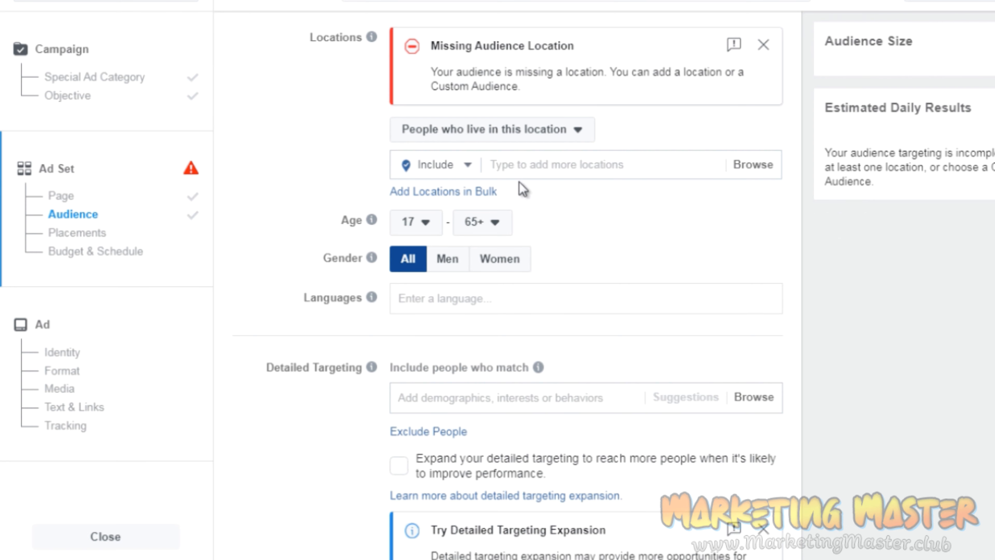
left_click(523, 167)
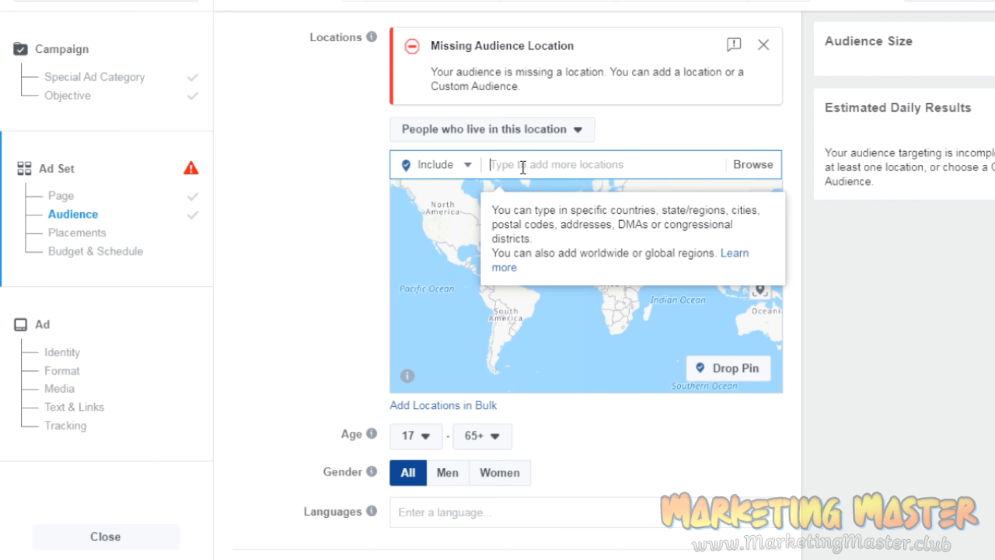
type("Ban")
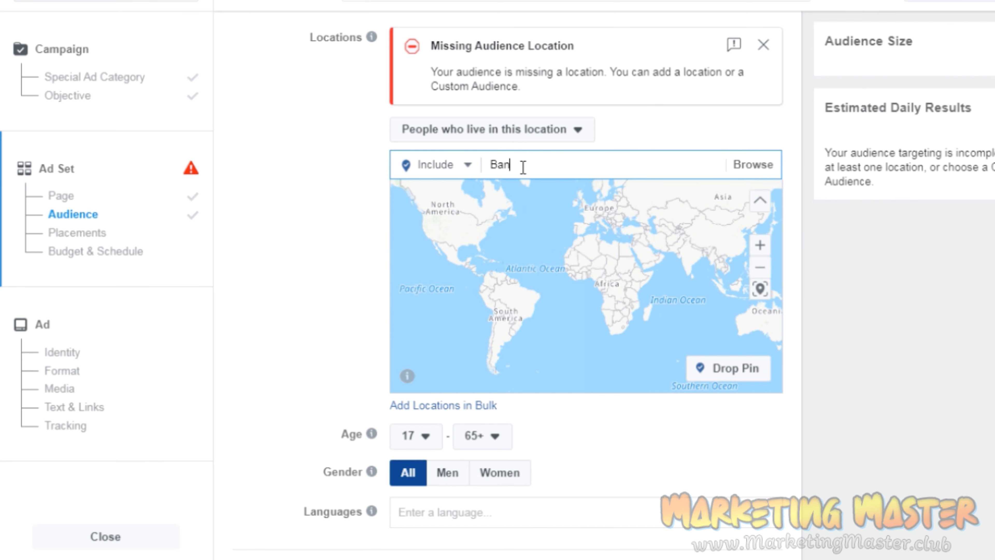
type("gla")
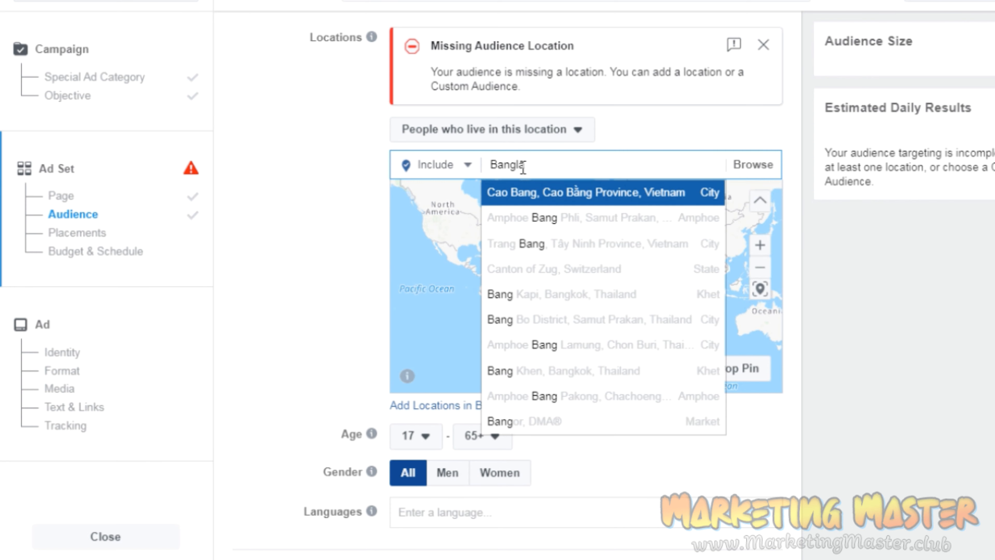
type("de")
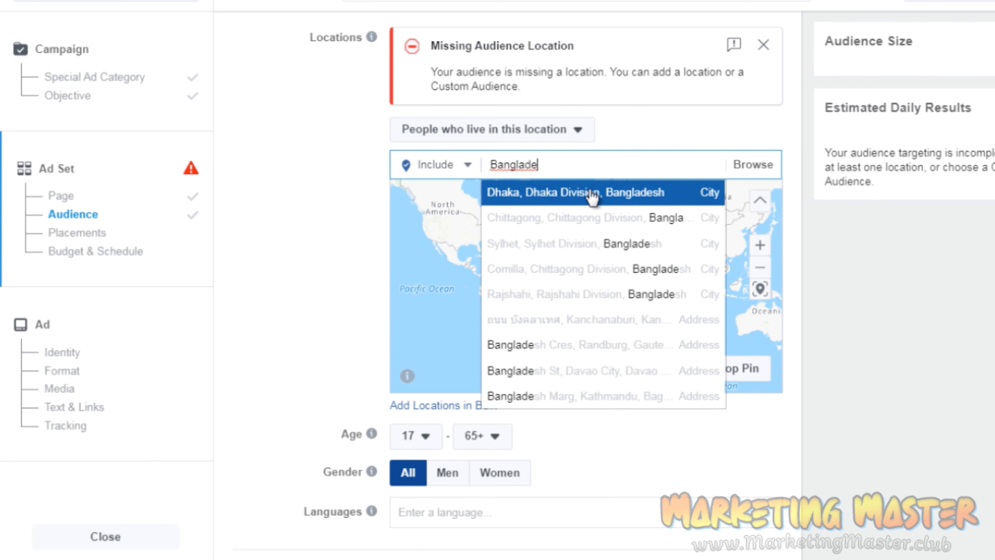
key("Return")
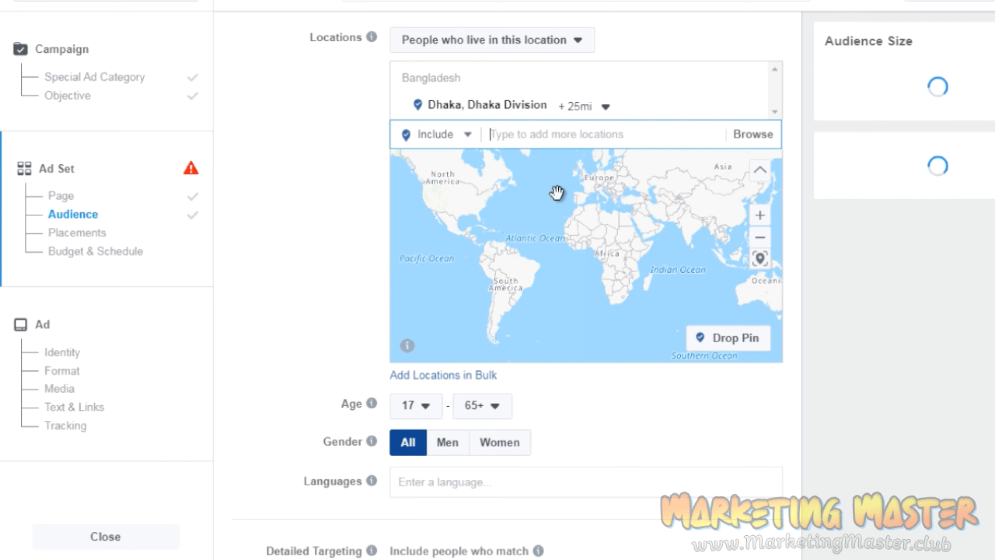
Browse the available location regions and examine which countries the free trade areas such as Mercosur cover
left_click(758, 138)
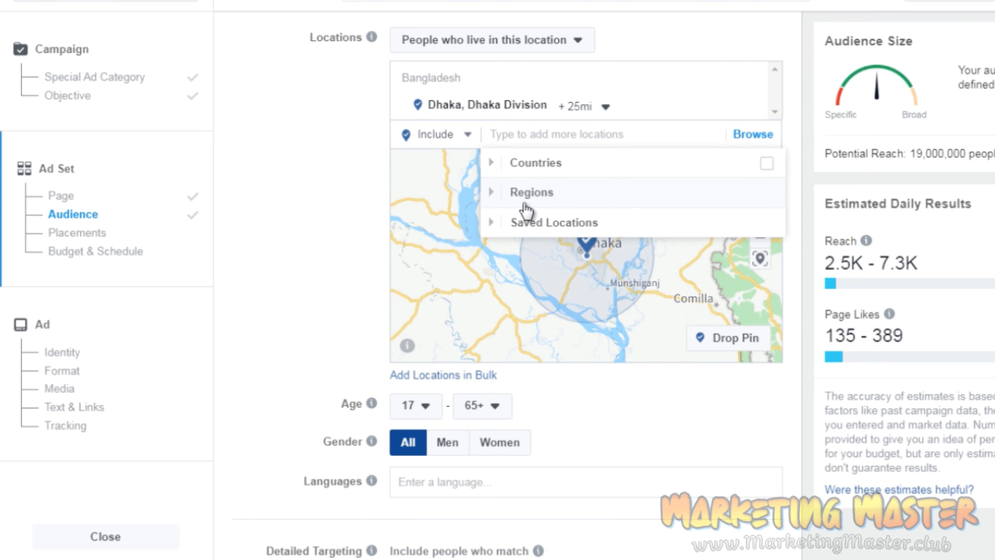
left_click(487, 195)
mouse_move(527, 214)
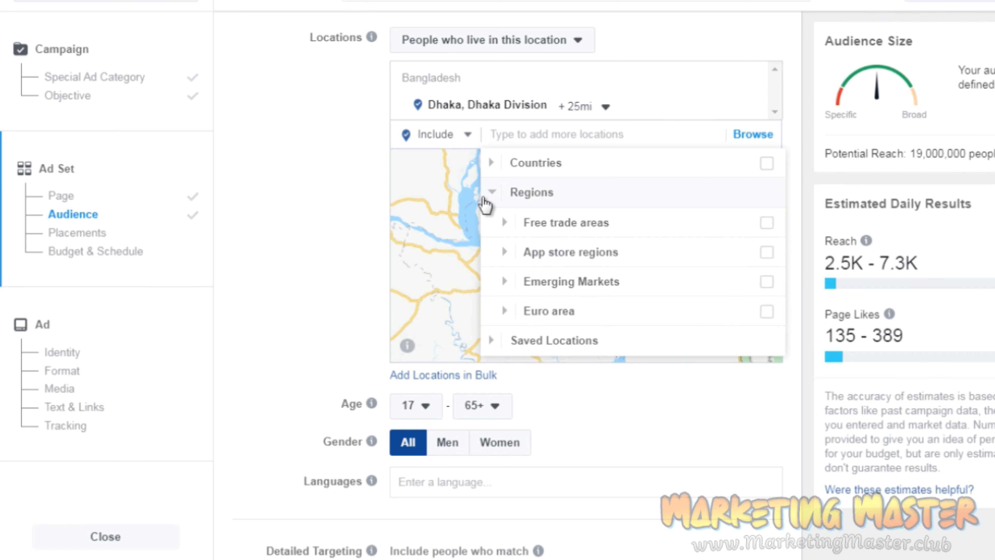
left_click(505, 223)
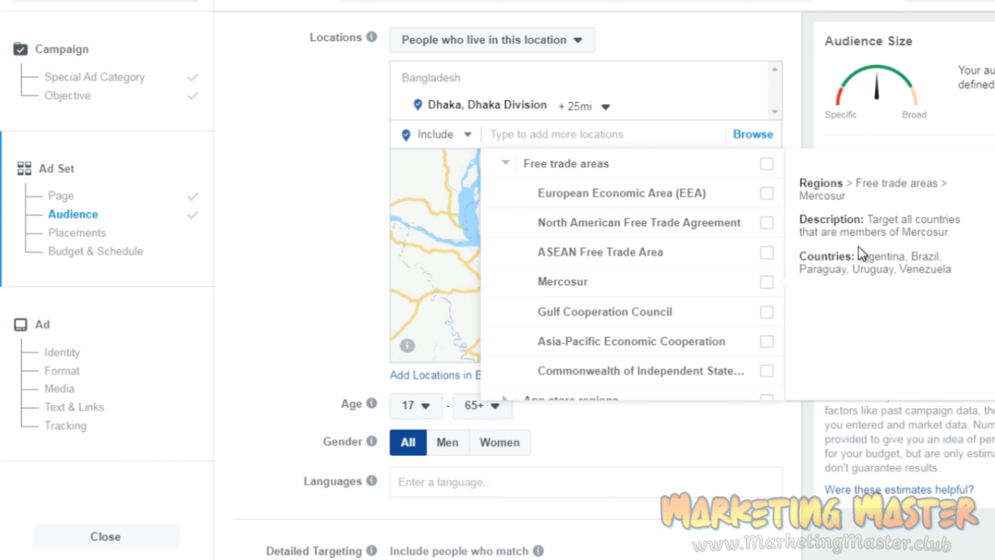
left_click(376, 204)
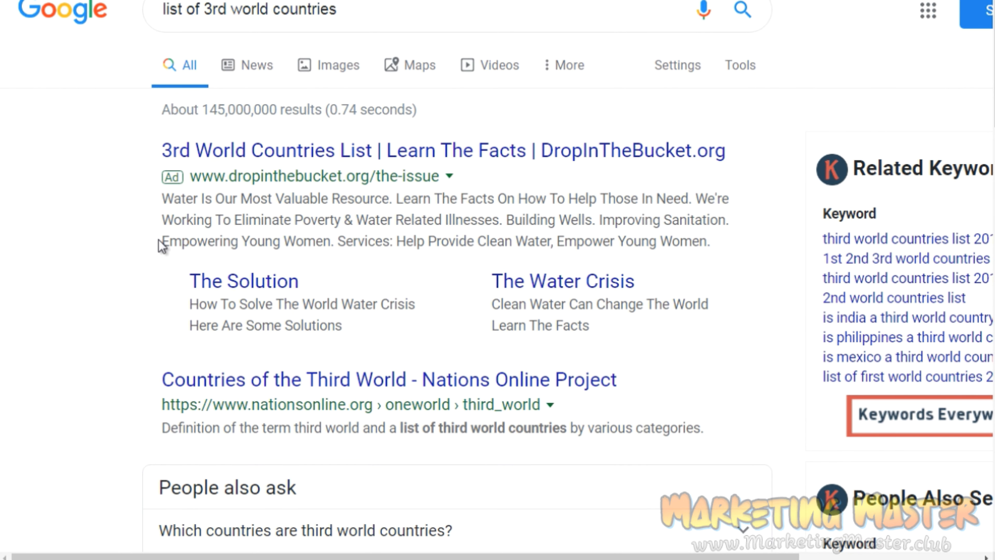
In the Google results for third world countries, expand the matching question and open the World Population Review article separately
scroll(138, 253, "down", 6)
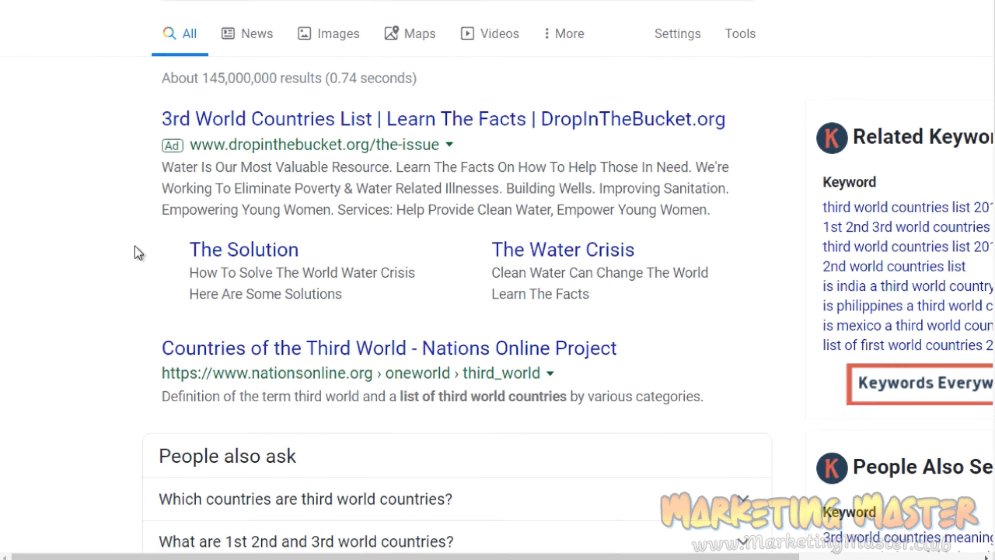
scroll(139, 253, "up", 2)
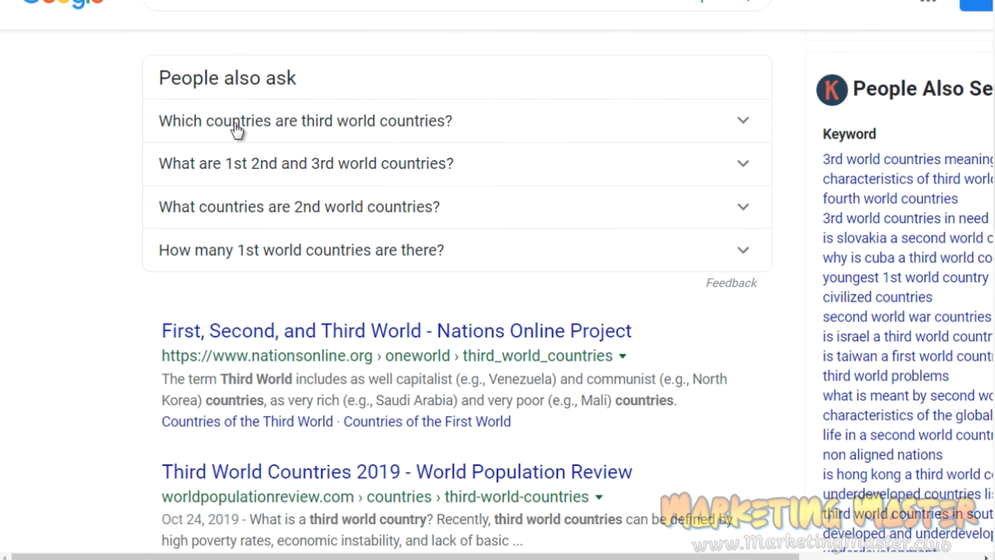
left_click(238, 131)
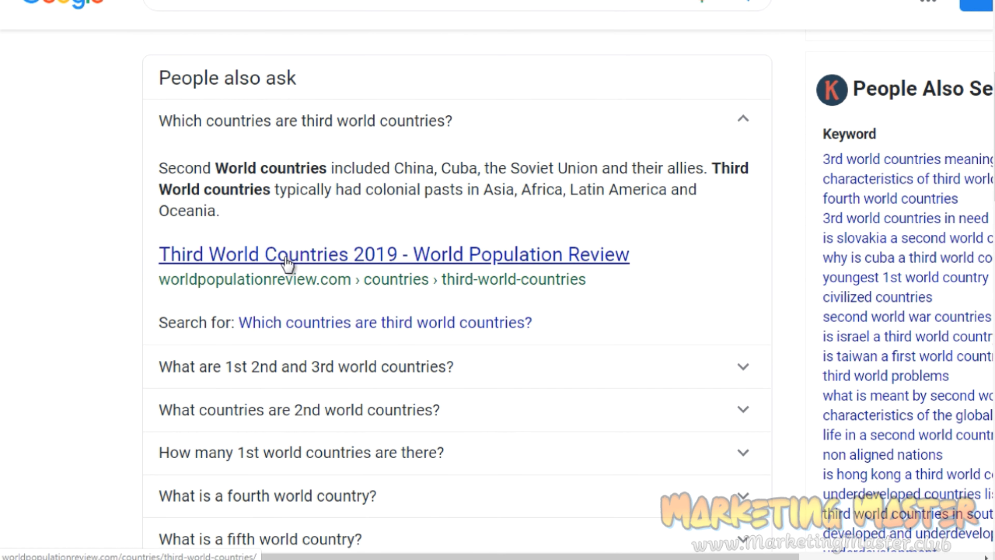
right_click(303, 260)
left_click(347, 273)
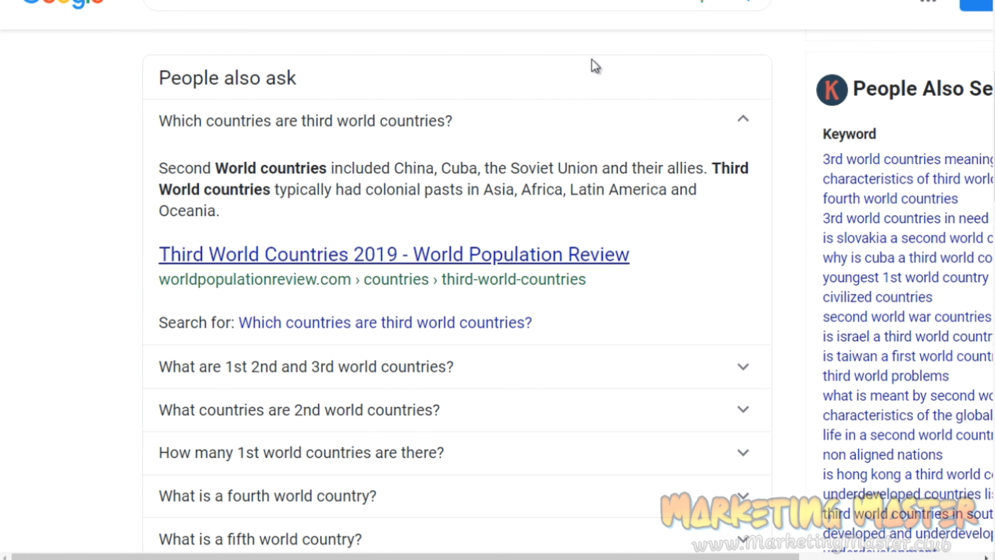
scroll(122, 194, "down", 5)
scroll(122, 193, "down", 4)
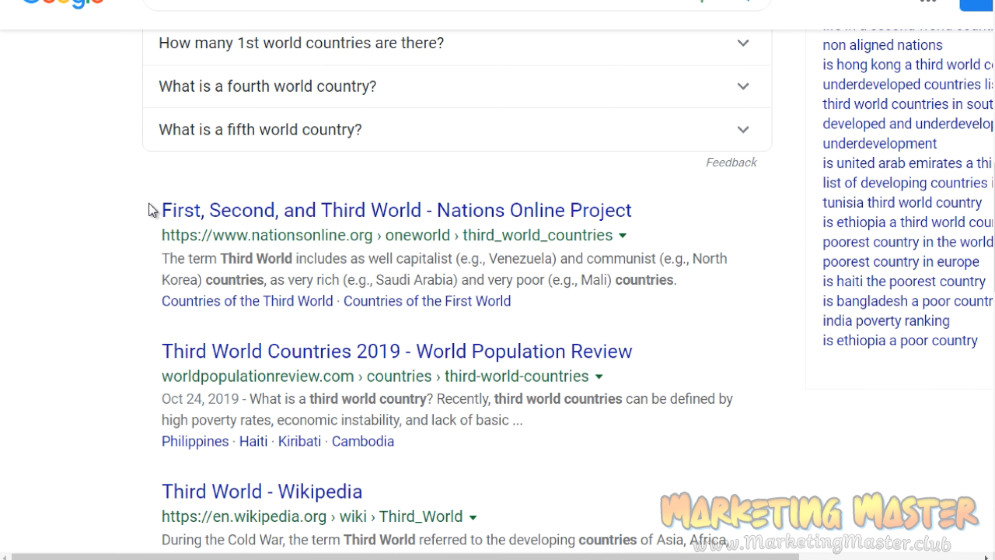
On the World Population Review page, sort the third world countries table by 2019 population, largest first
key("ctrl+Tab")
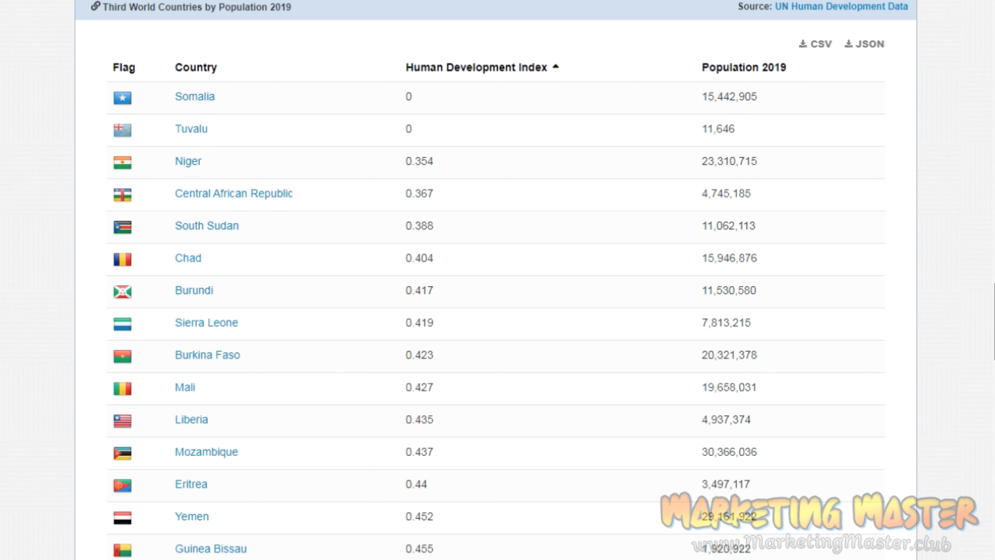
scroll(497, 280, "down", 2)
left_click_drag(994, 330, 993, 331)
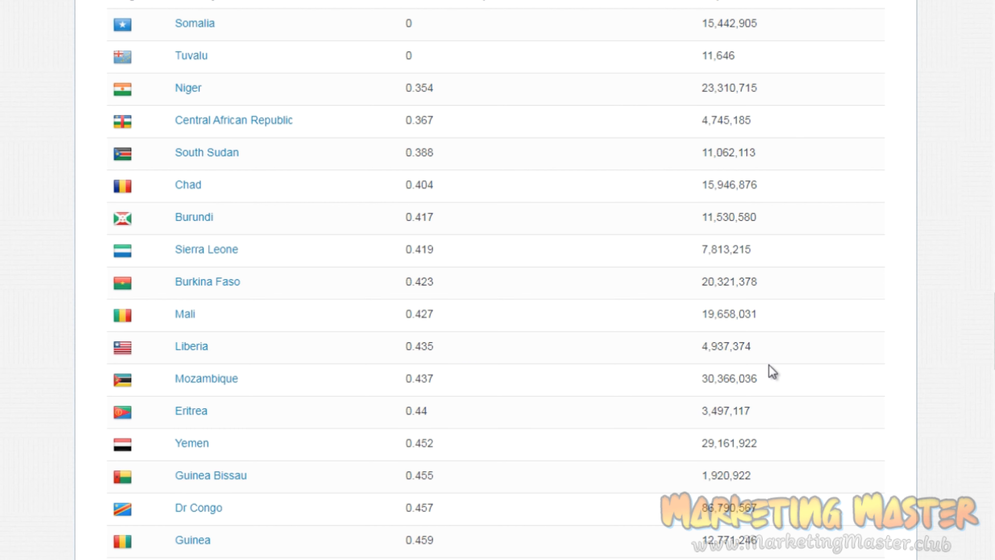
left_click(742, 4)
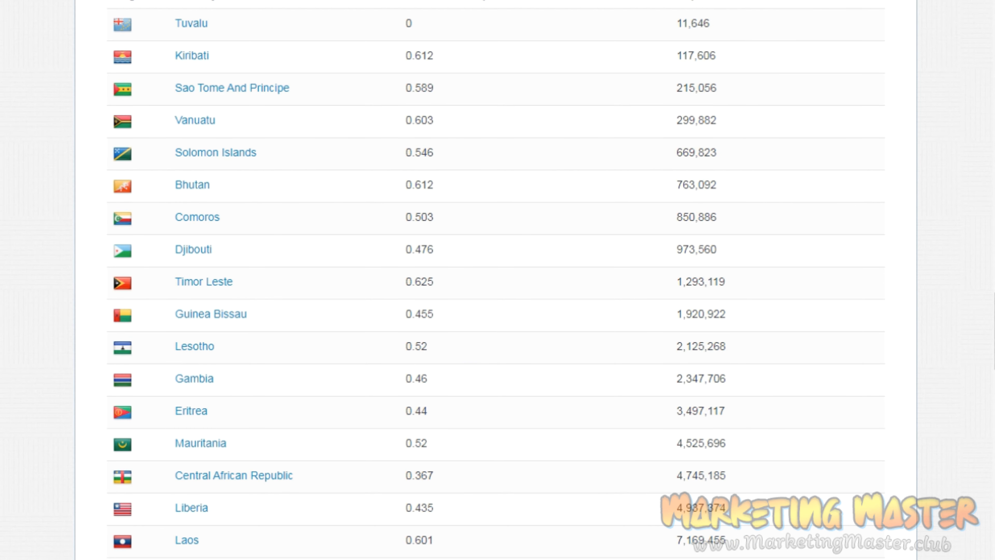
left_click(724, 7)
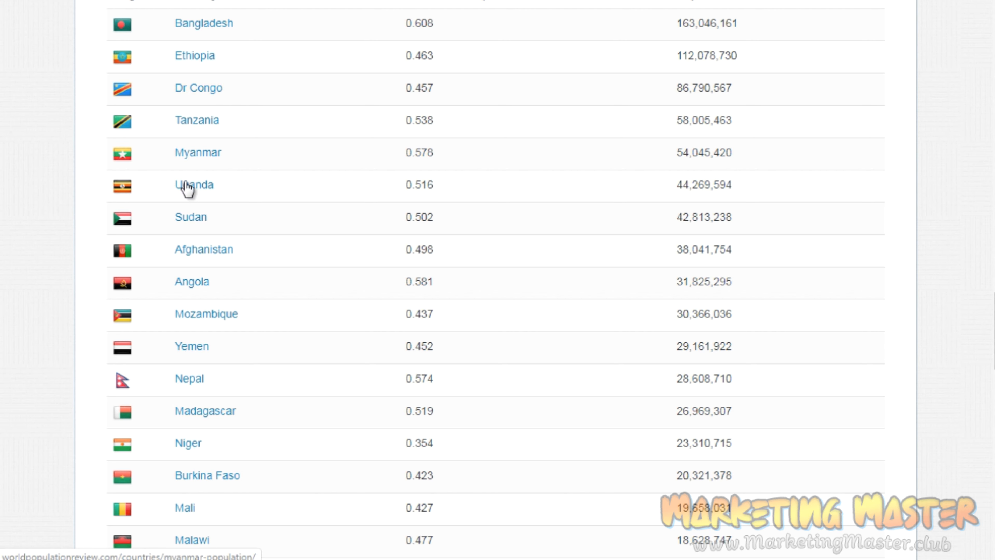
Copy Myanmar from the country table and add that country to the ad set's included locations
left_click_drag(223, 153, 178, 156)
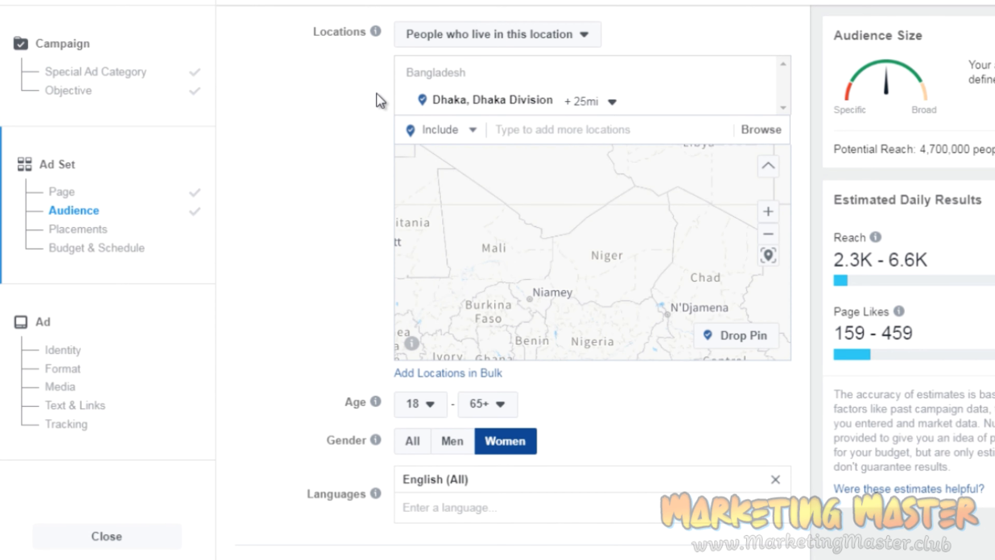
left_click(554, 129)
type("Myanmar")
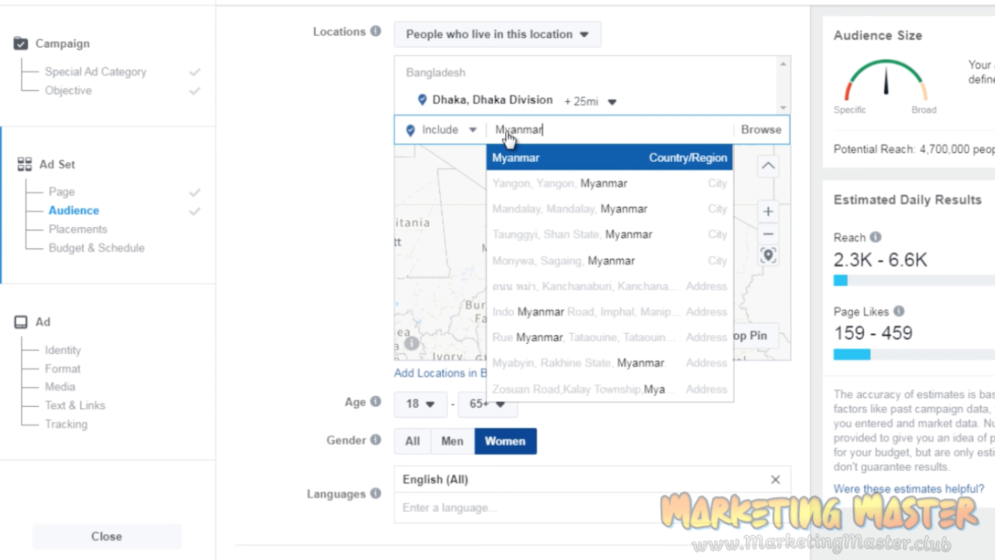
left_click(575, 173)
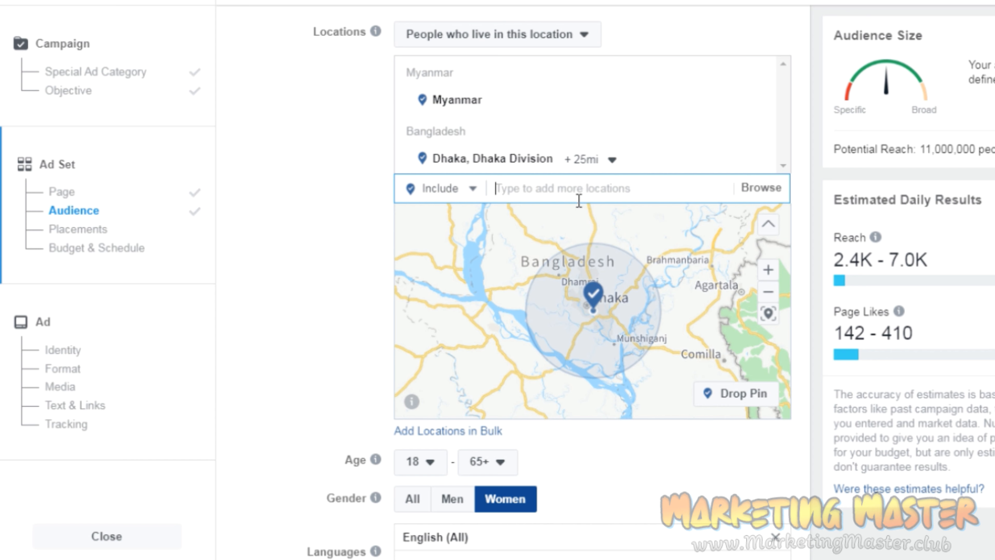
left_click(336, 295)
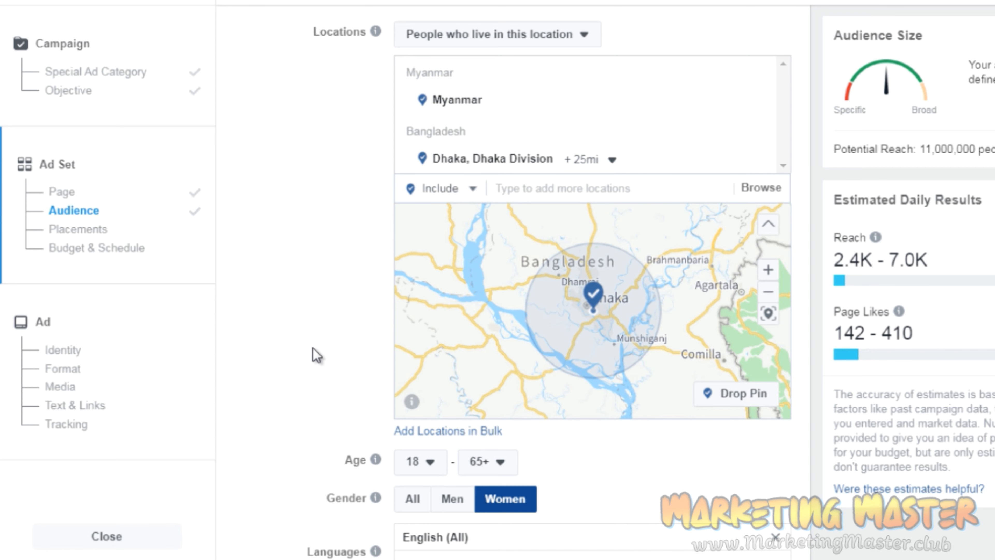
Set the audience gender to All and enter English as a language to look up in the ad set
scroll(317, 356, "down", 4)
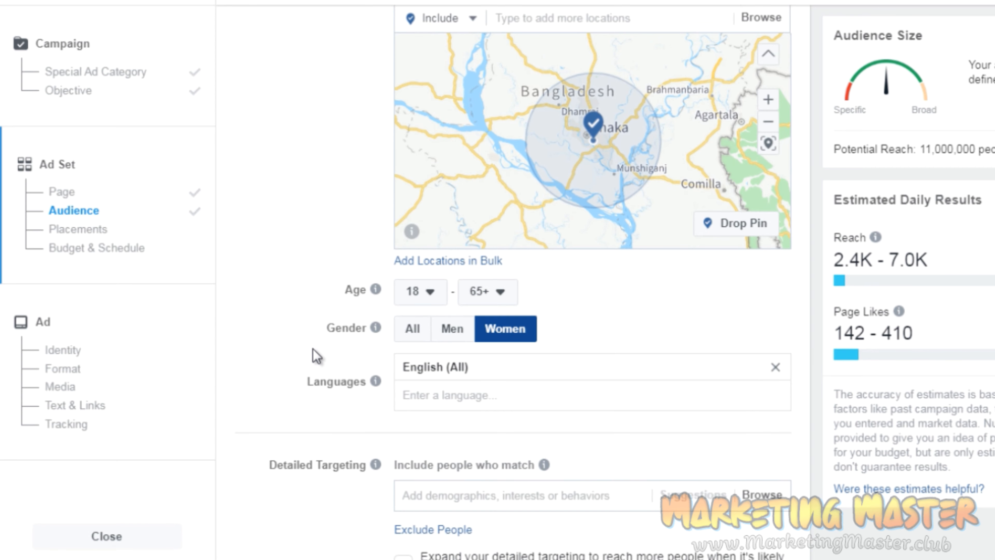
scroll(314, 351, "down", 1)
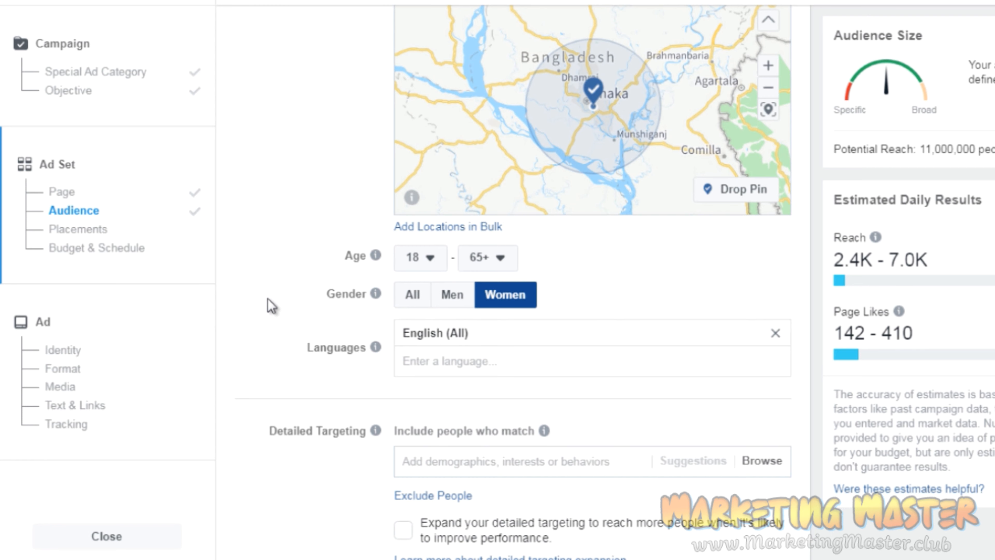
scroll(269, 305, "down", 2)
scroll(272, 306, "down", 3)
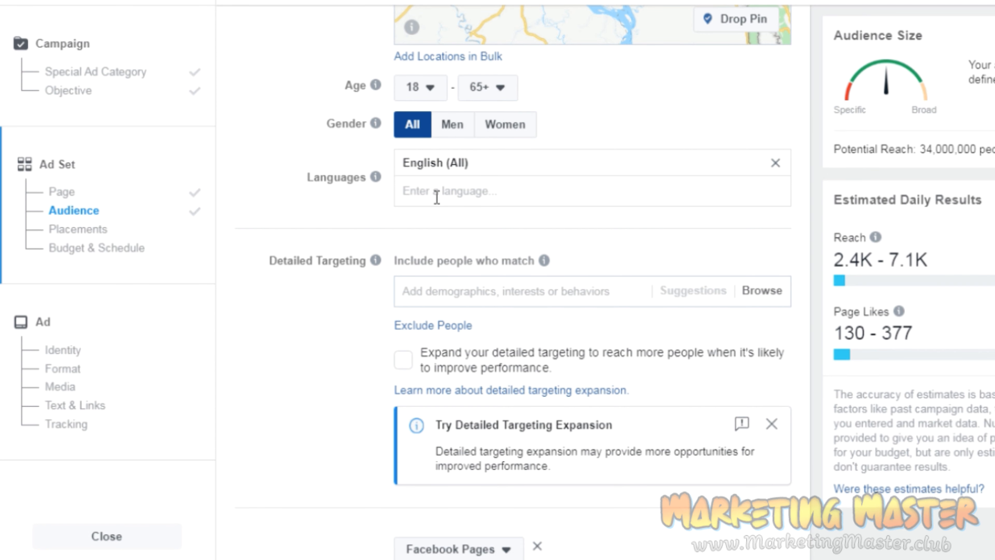
left_click(434, 191)
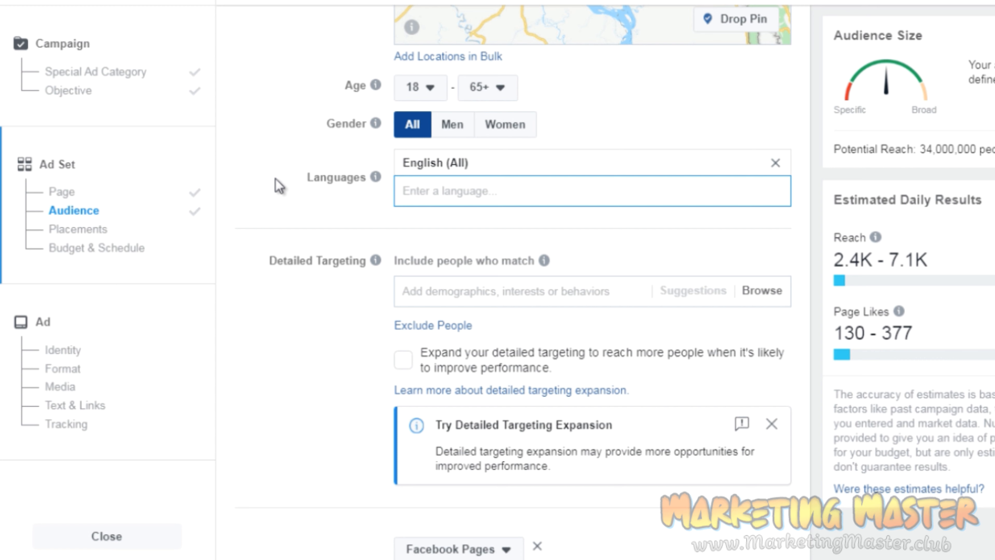
type("En")
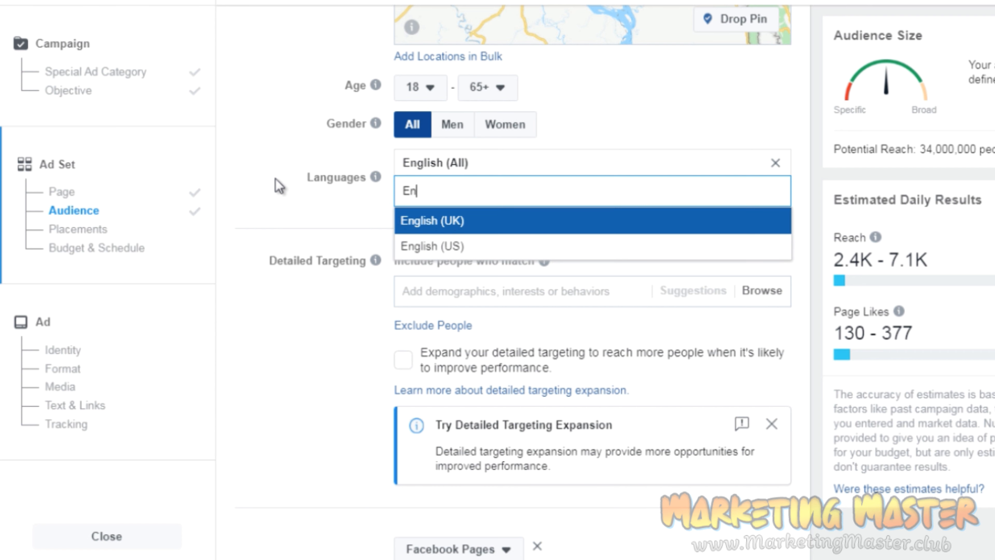
type("glish")
left_click(450, 168)
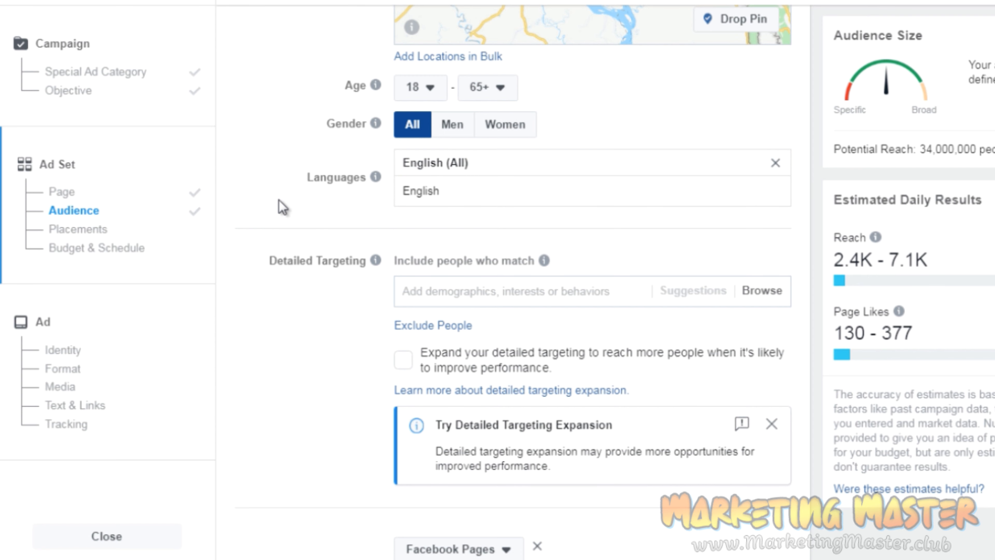
scroll(283, 207, "down", 1)
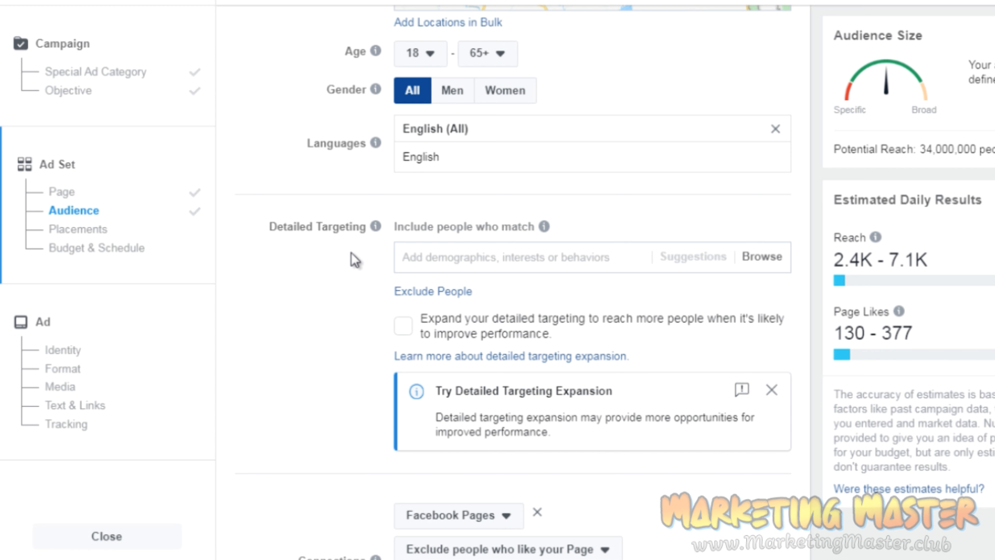
Add the interest Motivational Quotes to the people included in the ad set's detailed targeting
left_click(435, 258)
type("mot")
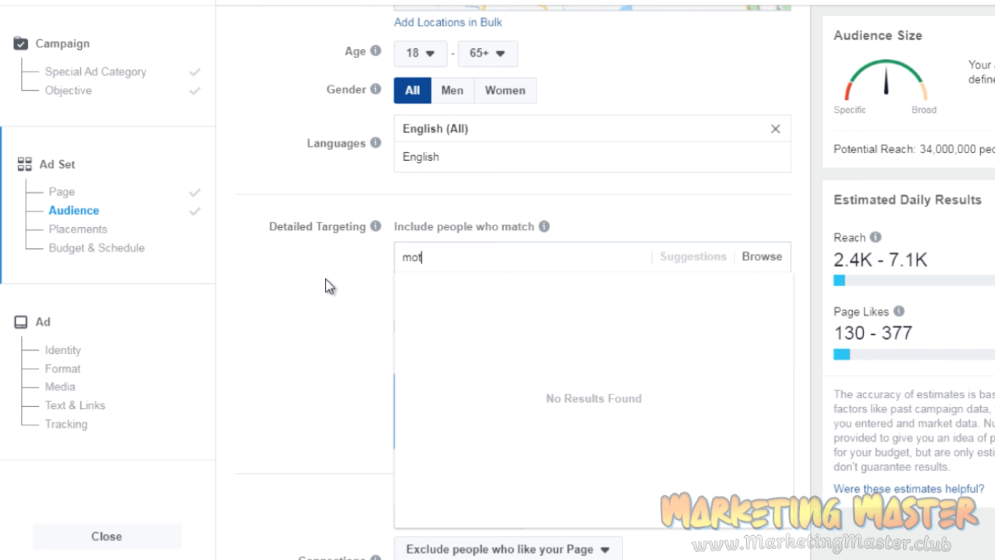
type("ivational")
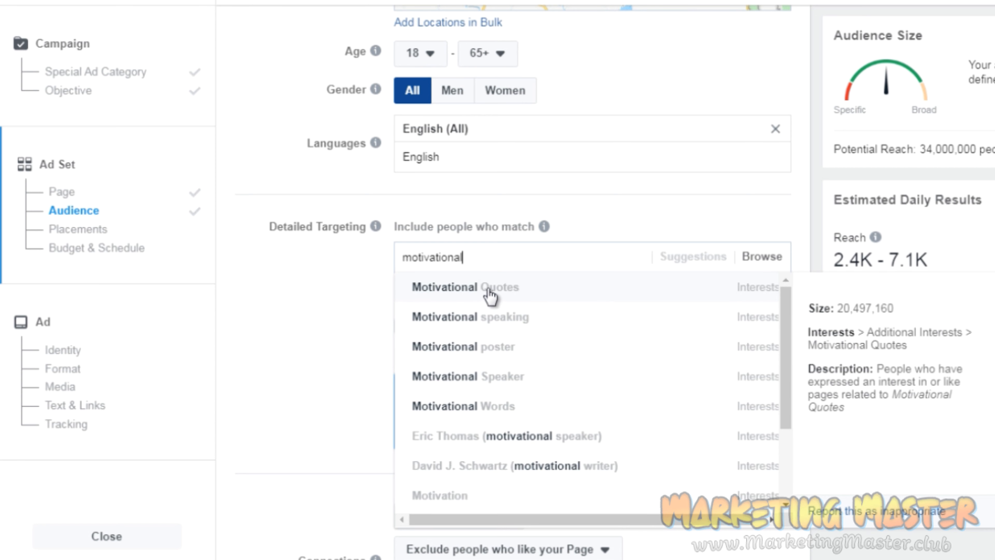
key("Return")
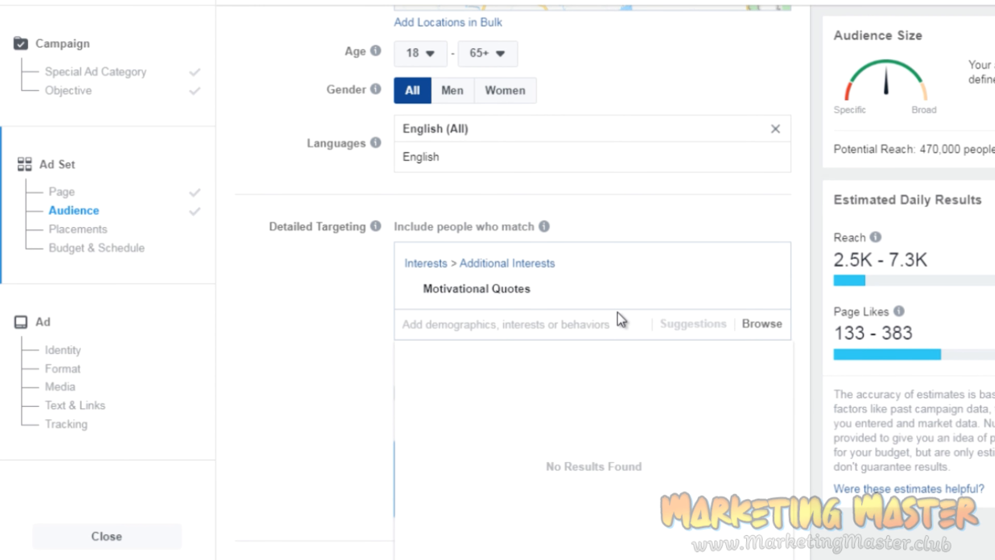
type("motiv")
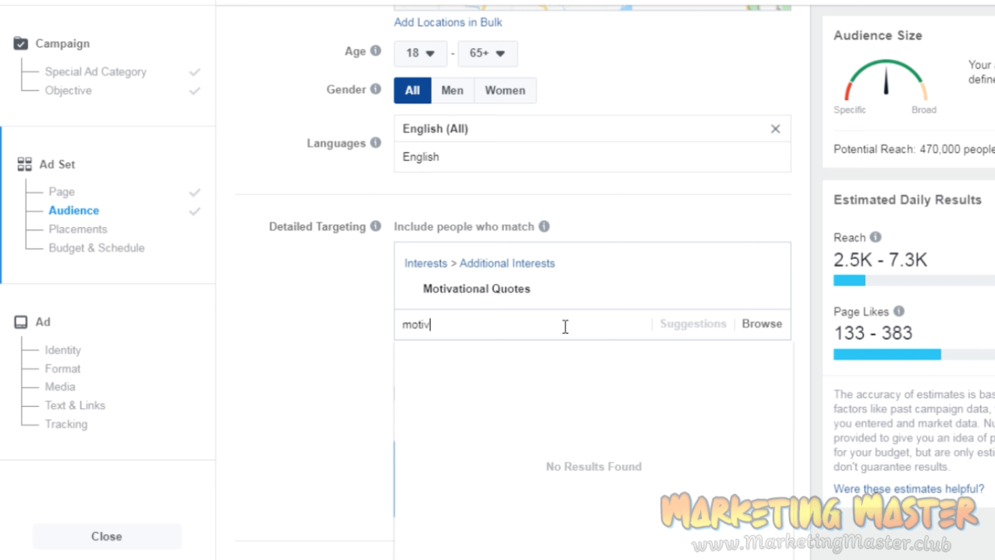
type("ational quotes")
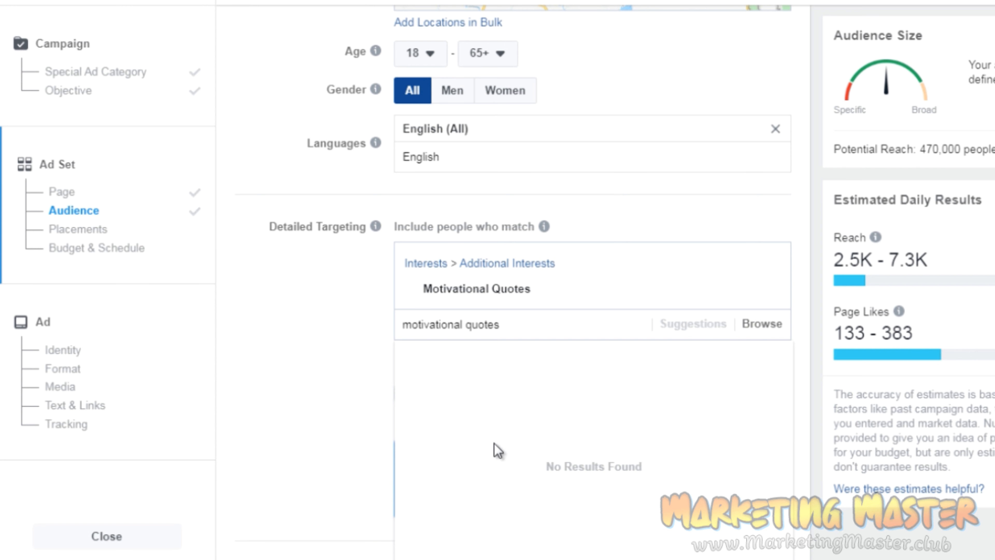
left_click_drag(502, 324, 393, 331)
key("BackSpace")
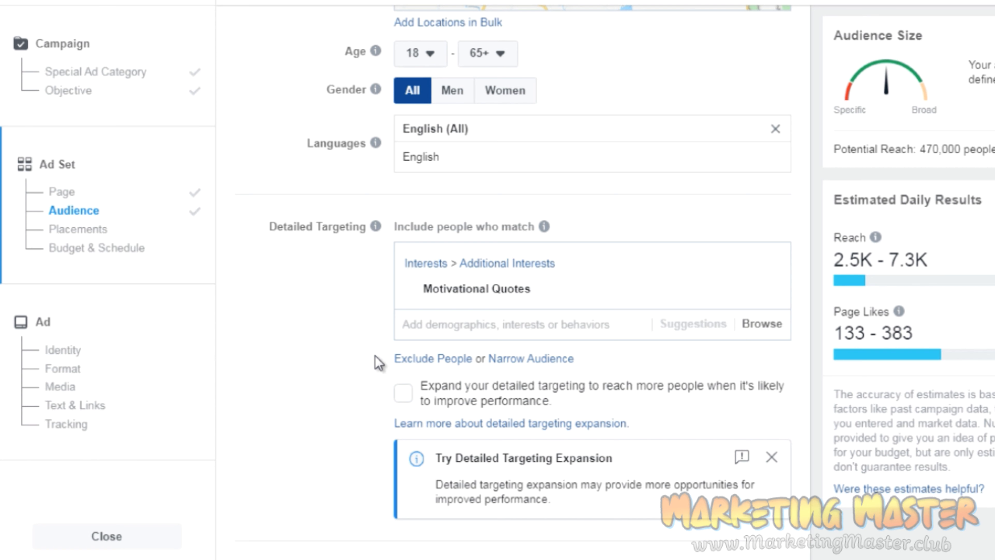
Switch the ad set to Edit Placements and check the device choices, keeping All Devices selected
scroll(370, 325, "down", 2)
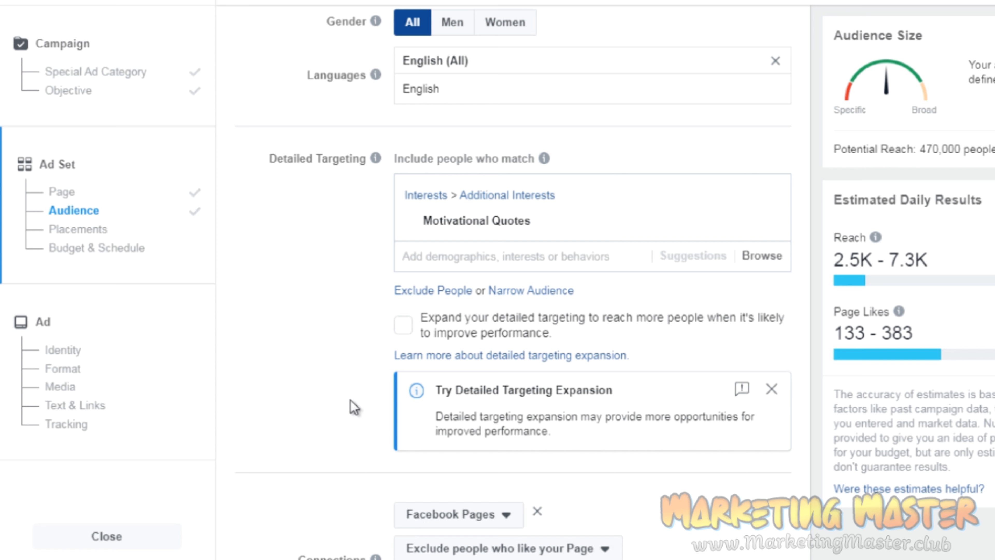
scroll(354, 407, "down", 6)
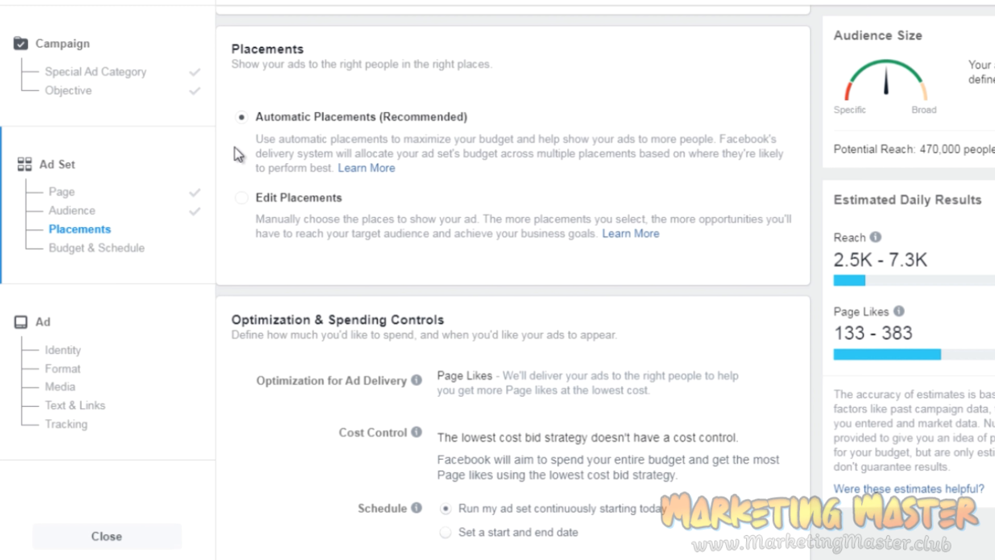
left_click(242, 199)
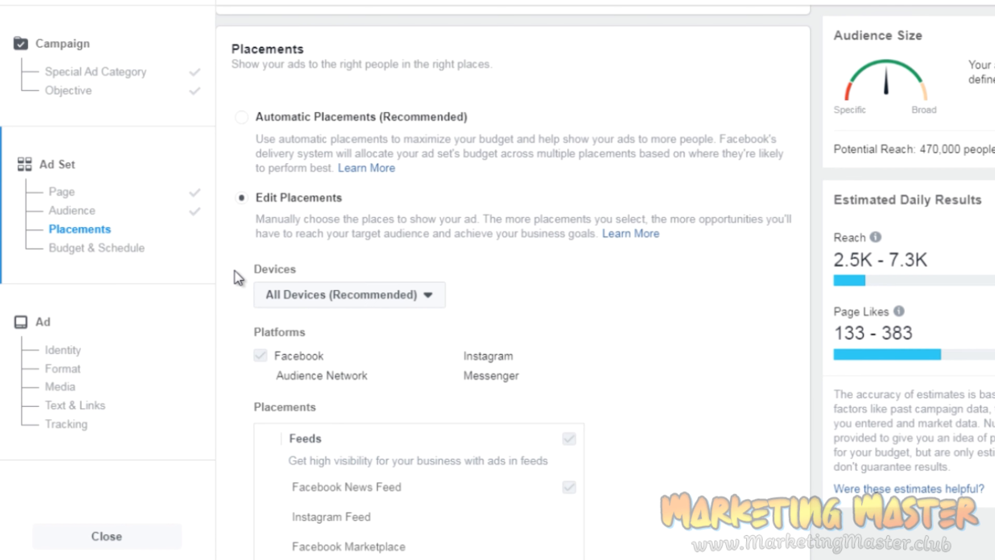
scroll(234, 290, "down", 1)
scroll(238, 290, "down", 4)
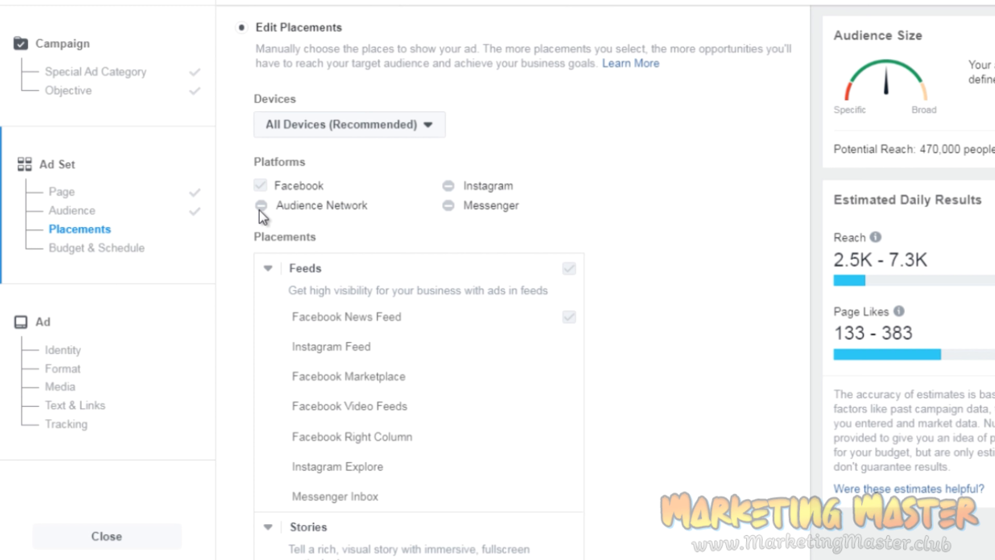
left_click(353, 134)
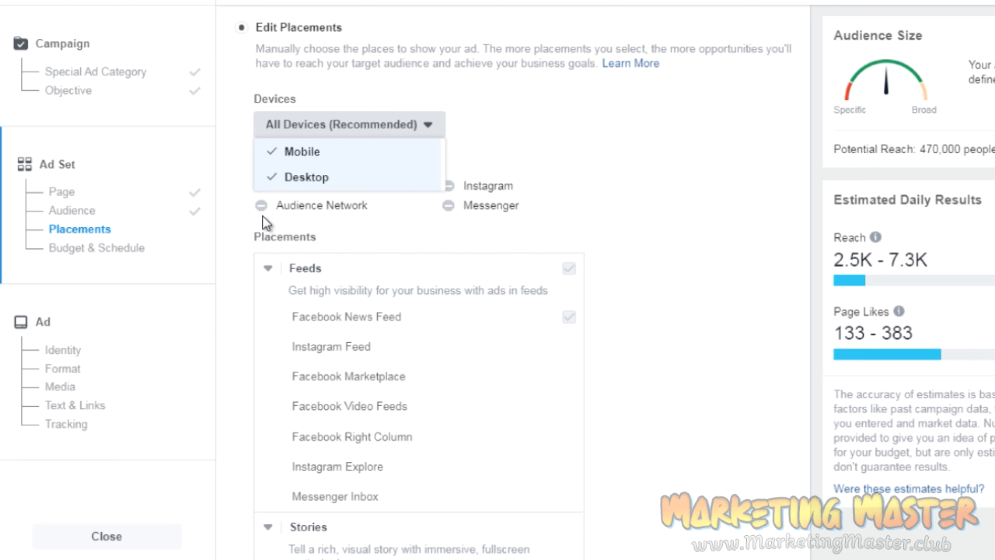
left_click(242, 245)
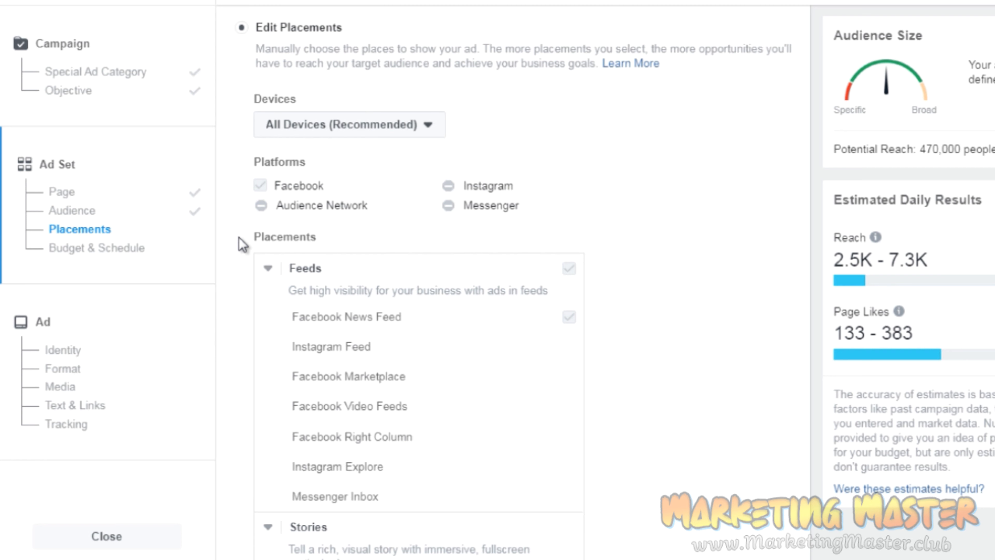
Look over the manual placements, try Automatic Placements and switch back to Edit Placements
scroll(243, 245, "down", 2)
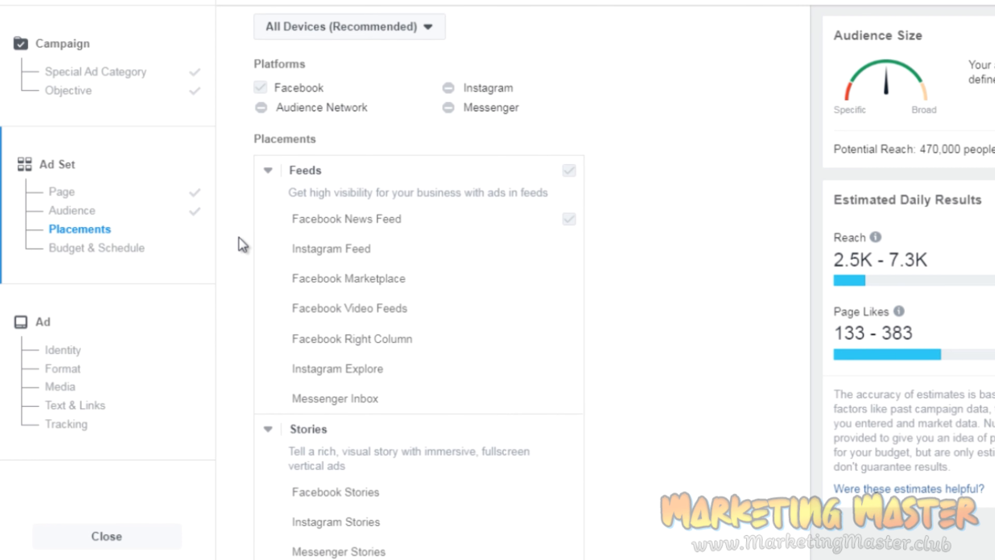
scroll(242, 245, "up", 4)
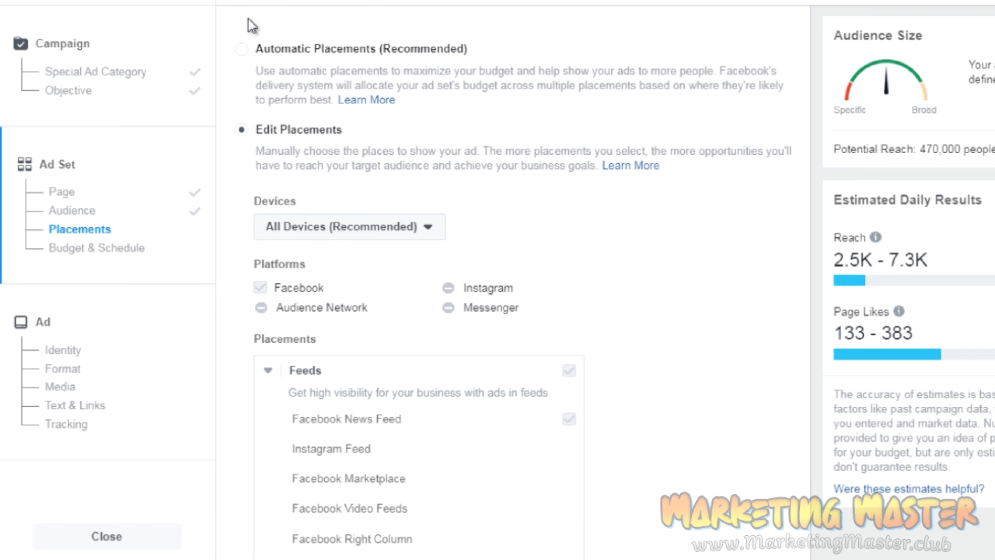
left_click(241, 49)
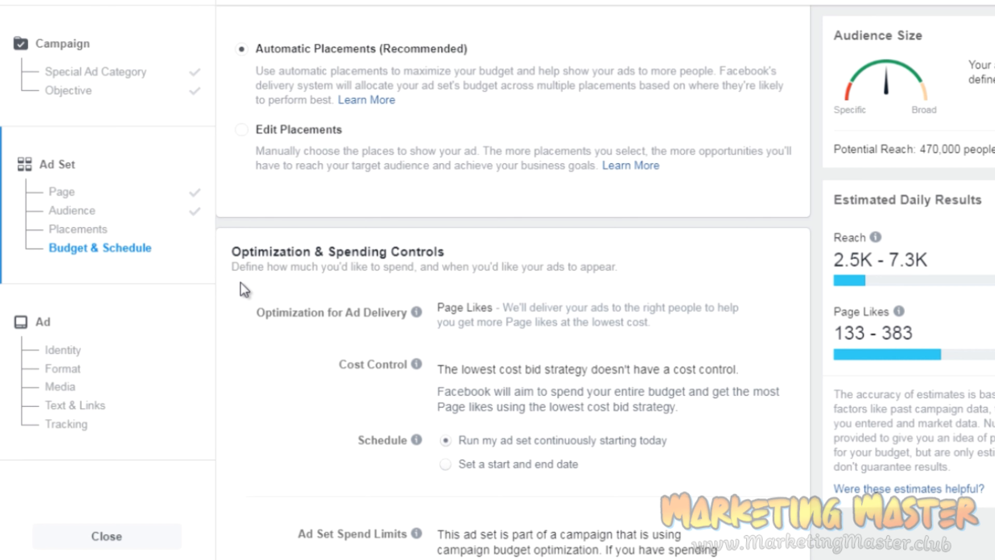
key("Down")
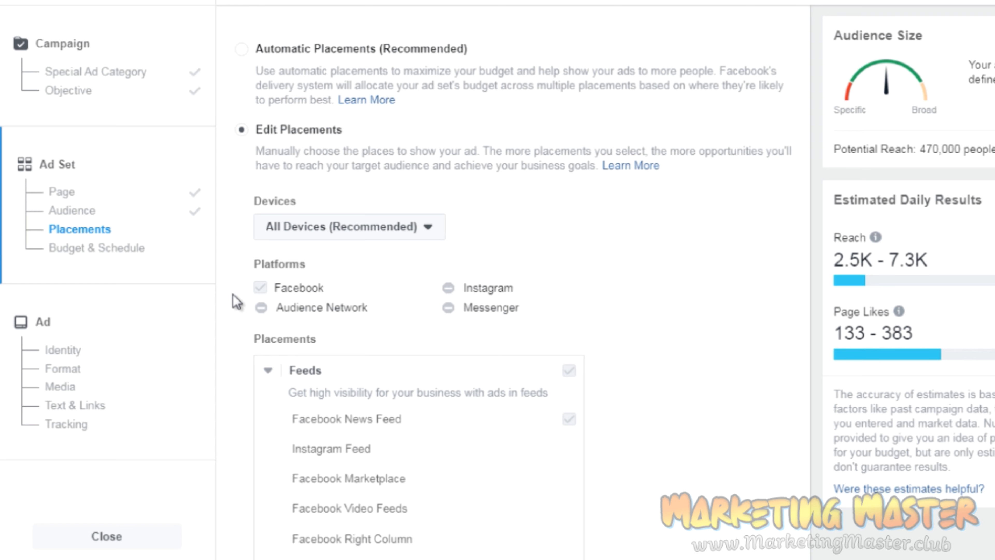
Leave the optimization and schedule settings as they are and continue from the ad set to the ad setup
scroll(237, 301, "down", 10)
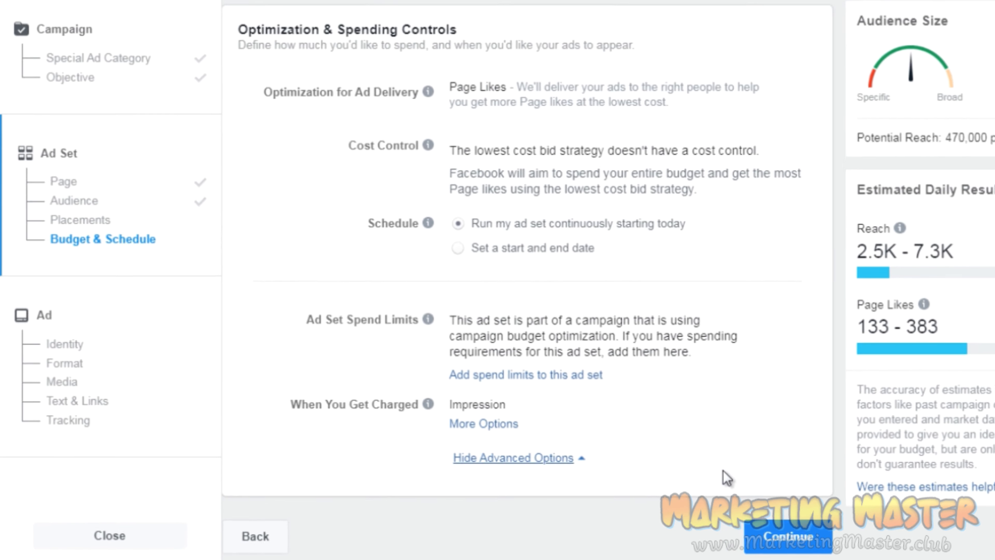
left_click(798, 548)
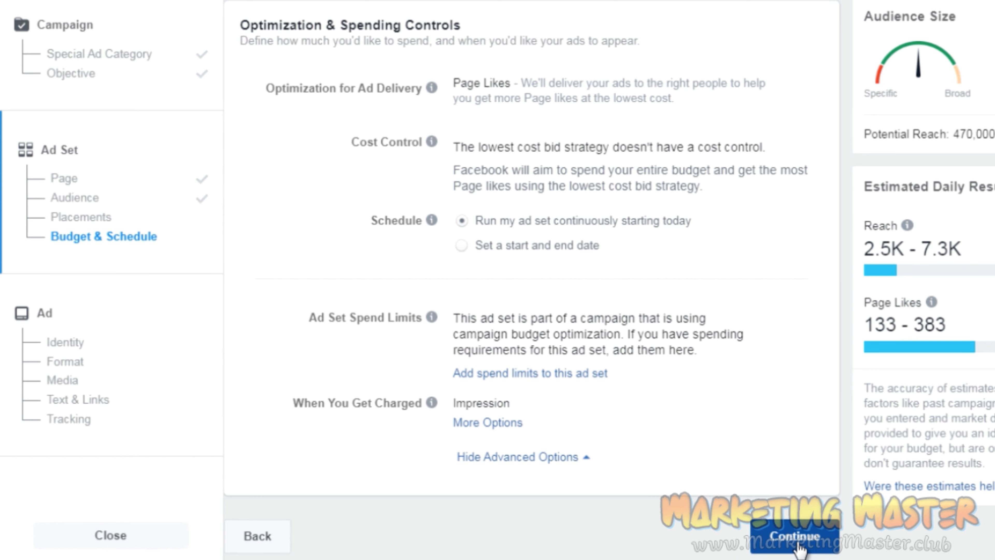